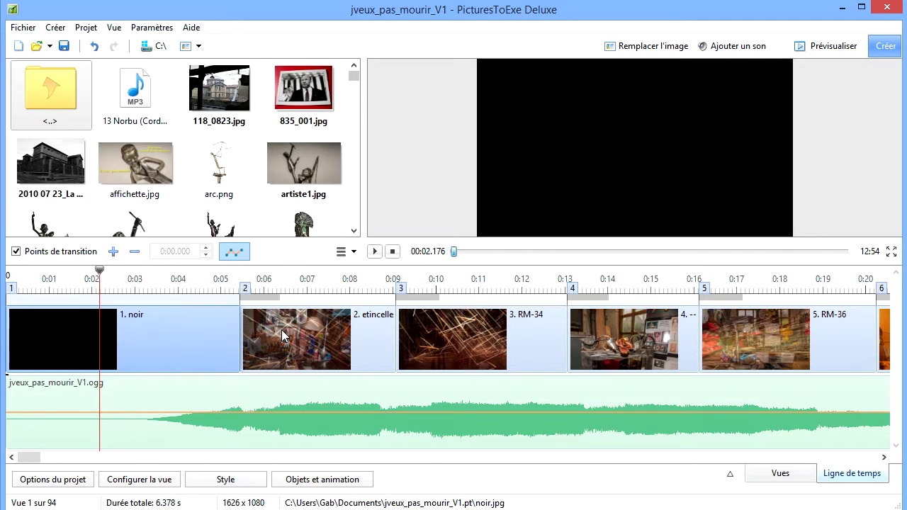
Step: Open the comment recorder's settings from the project's sound options and choose MP3 as the codec
click(57, 483)
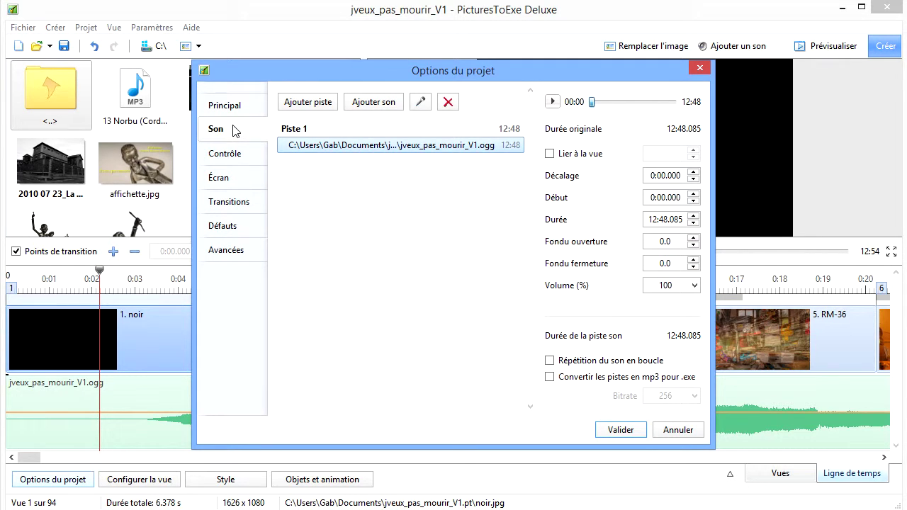
click(421, 104)
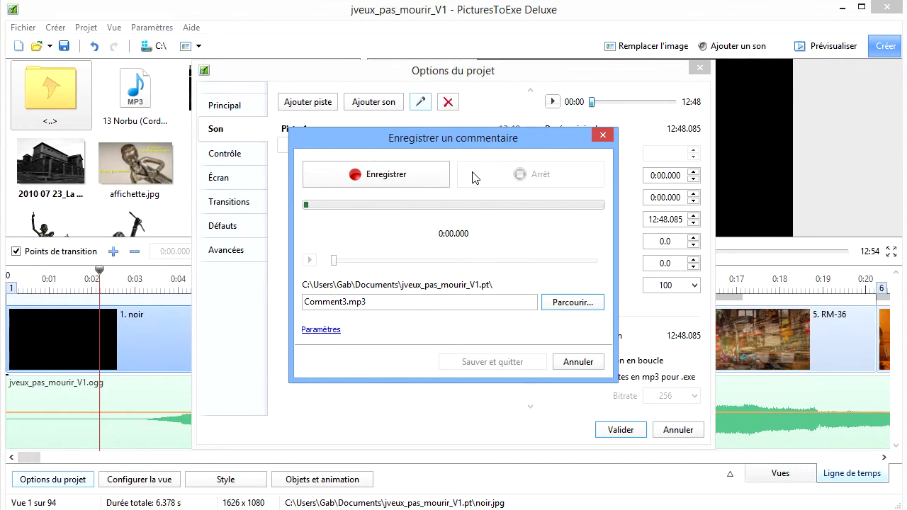
click(325, 331)
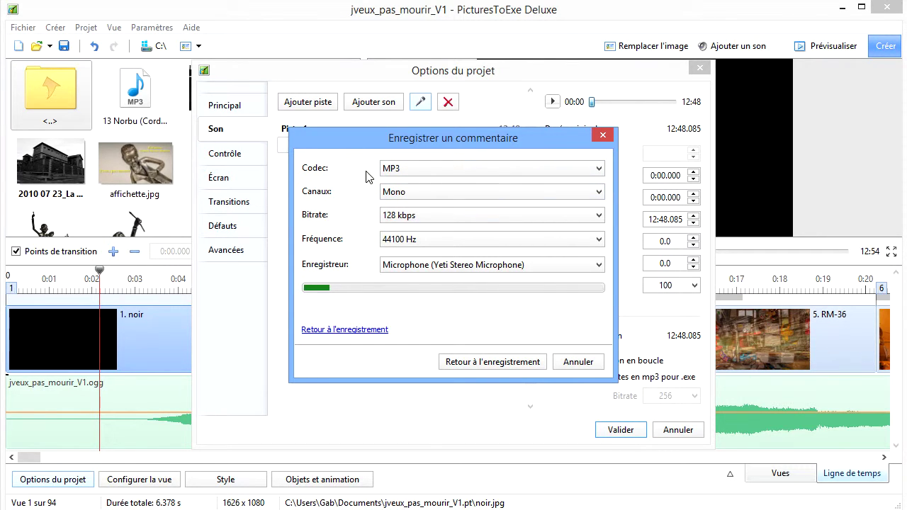
click(600, 172)
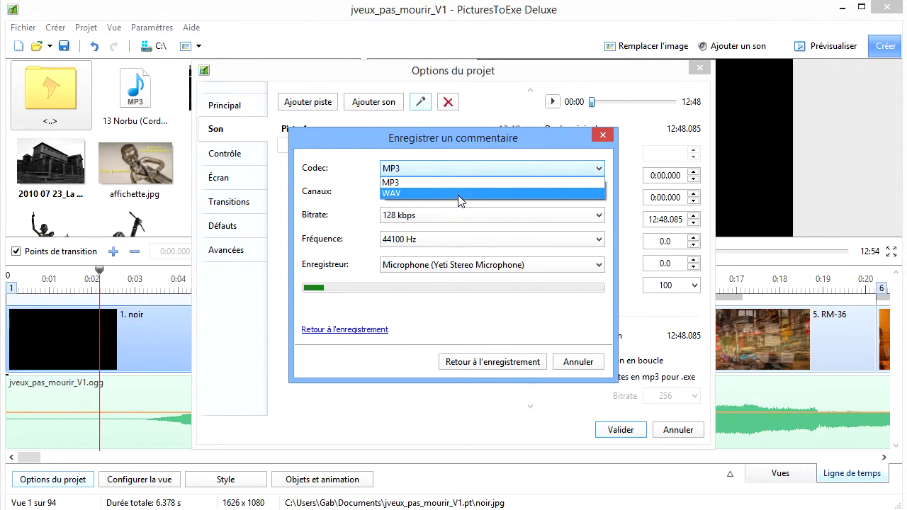
click(421, 183)
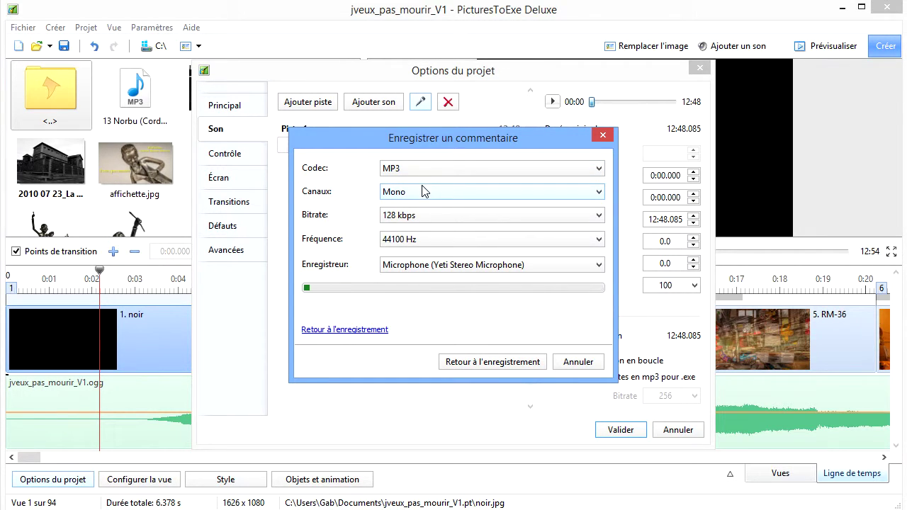
Step: Try the Stéréo channel option for the comment recording and return it to Mono
click(599, 195)
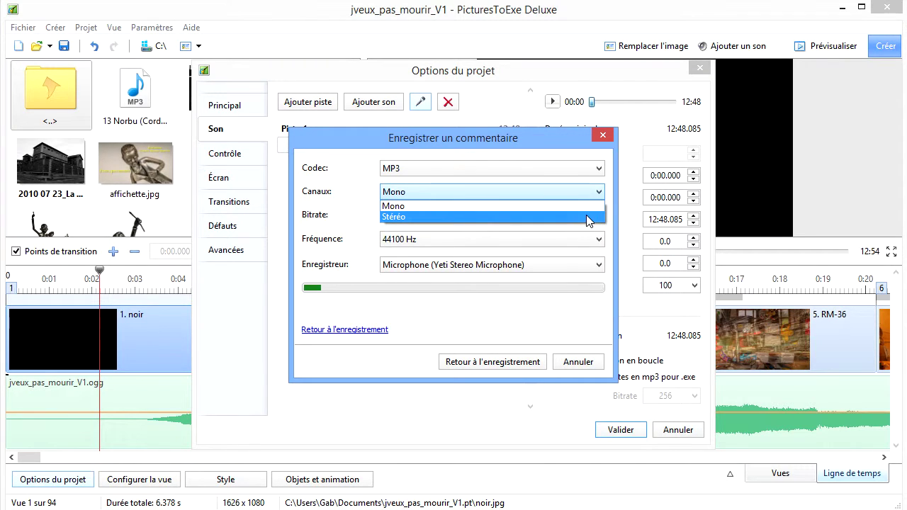
click(586, 215)
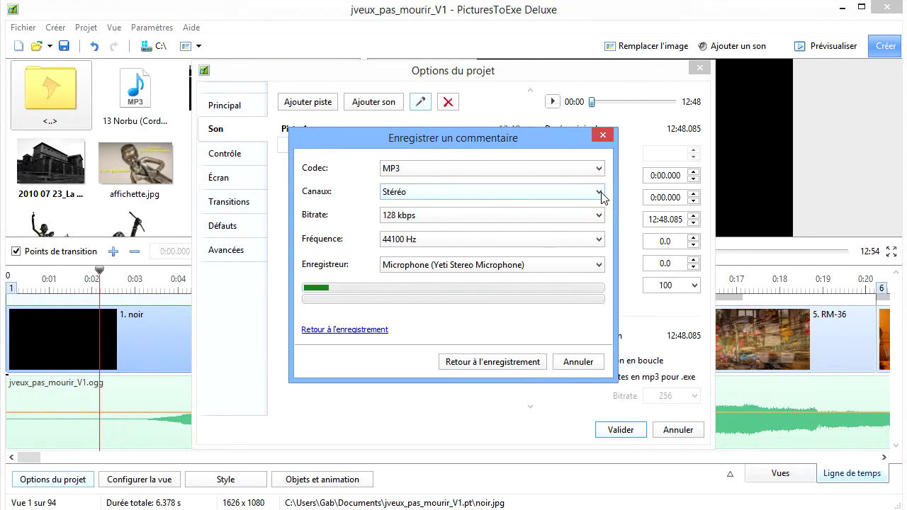
click(600, 192)
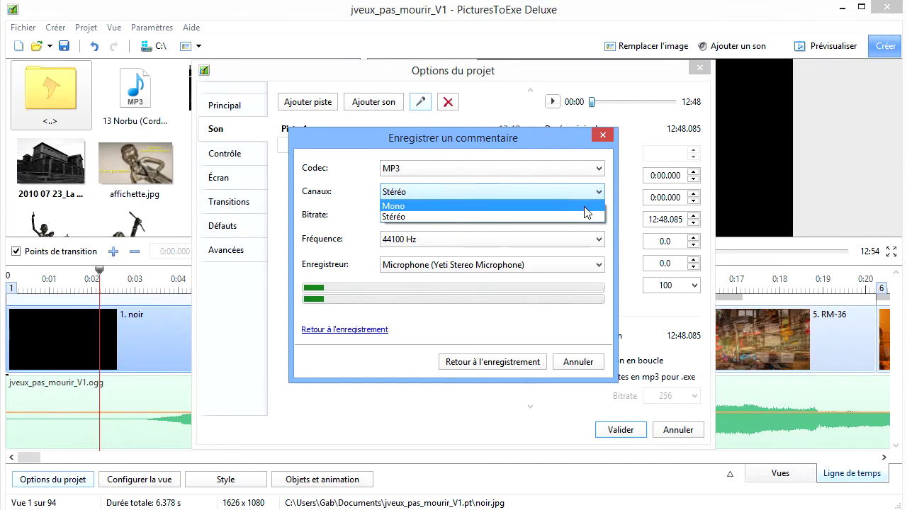
click(585, 205)
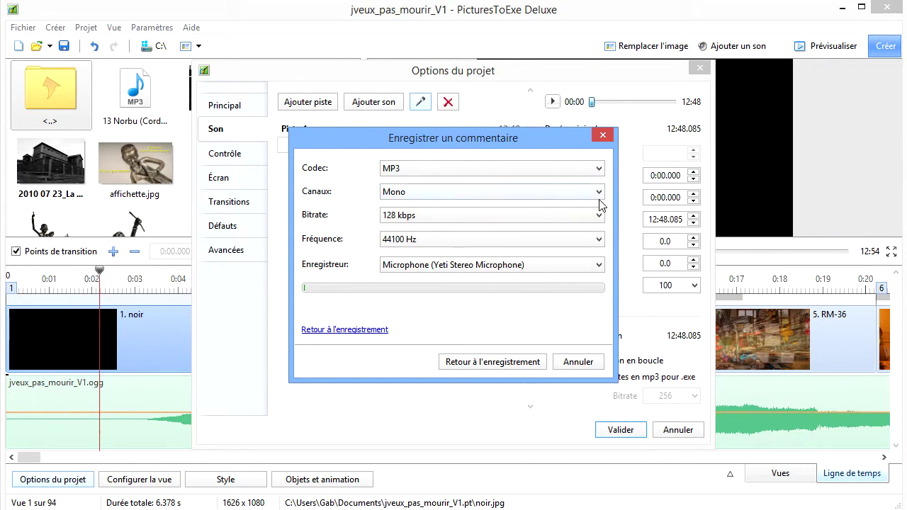
click(600, 195)
click(589, 217)
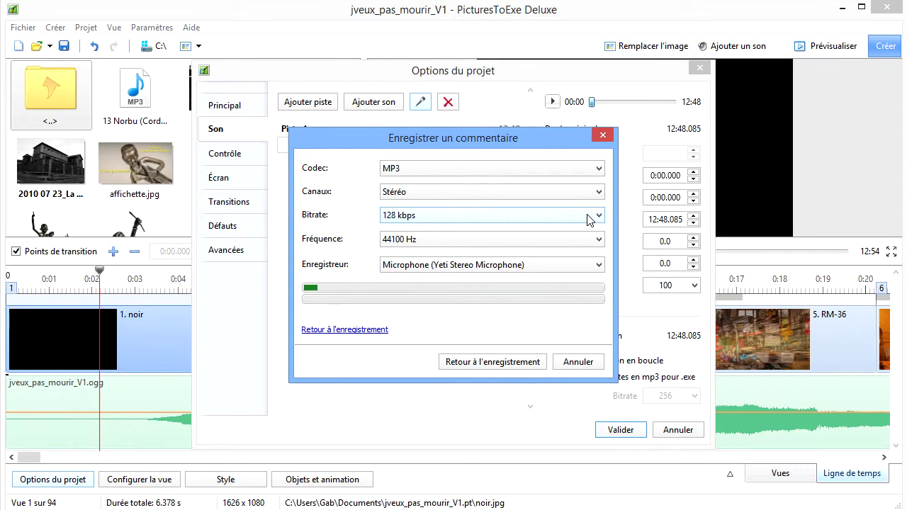
click(600, 193)
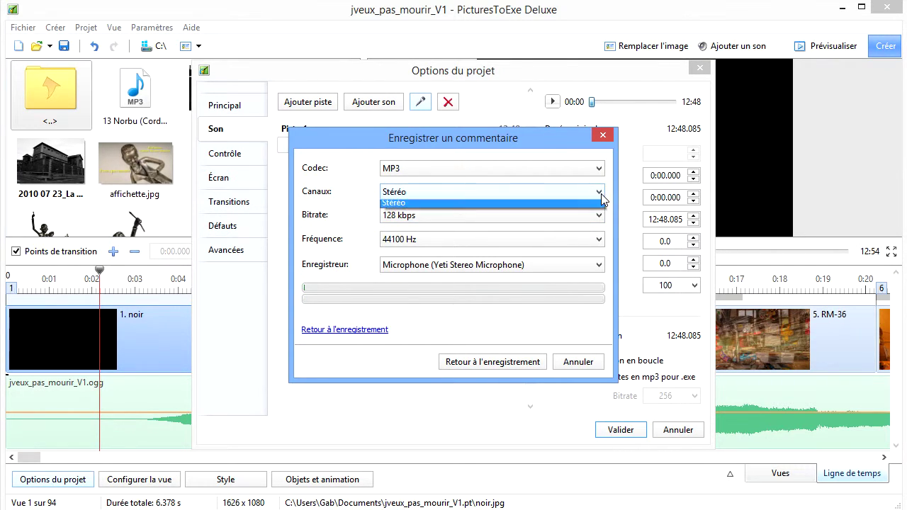
click(589, 204)
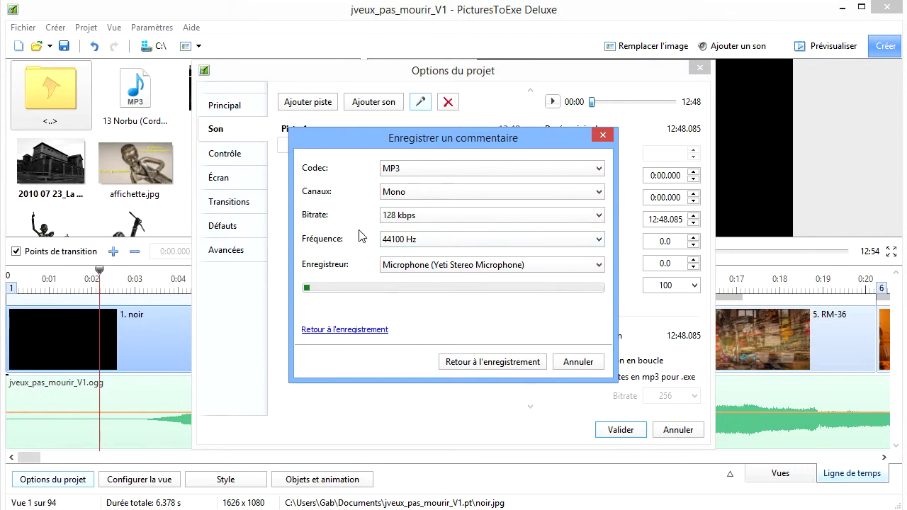
Step: Set the comment recording to a 128 kbps bitrate and 48000 Hz frequency, and return to the recorder
click(598, 215)
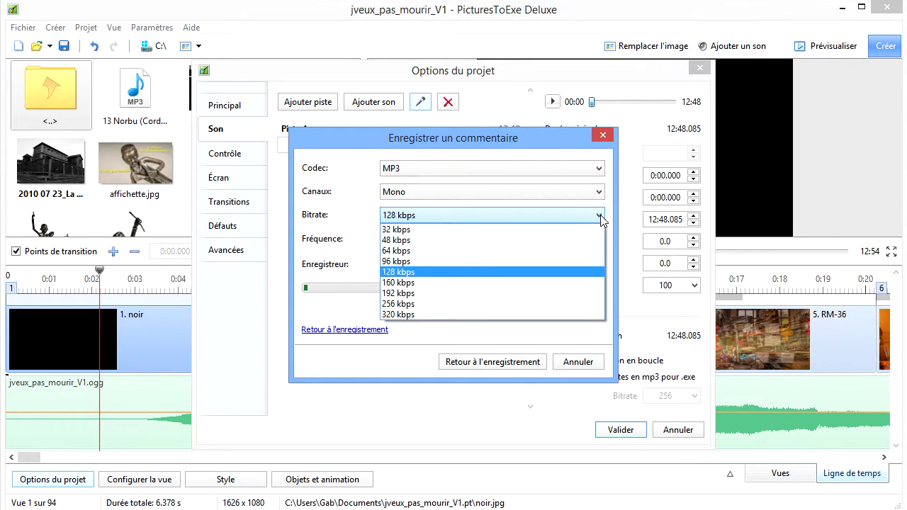
click(408, 273)
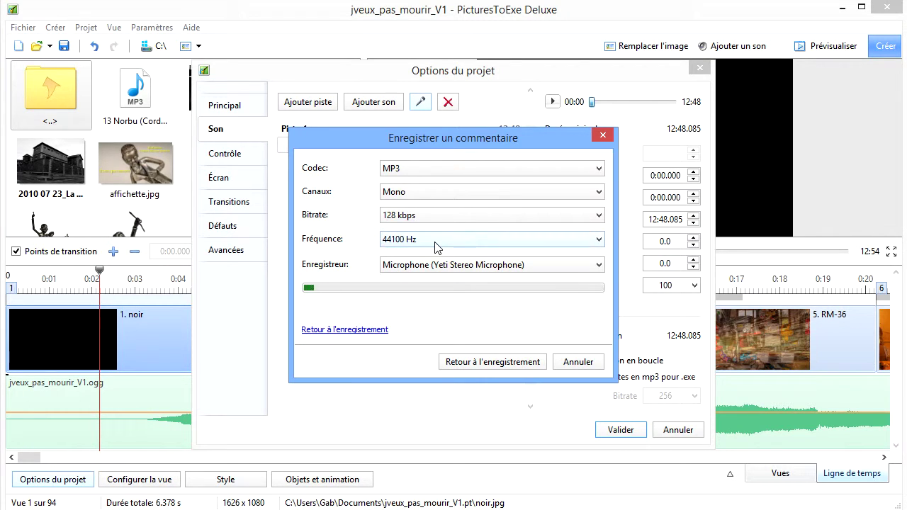
click(600, 241)
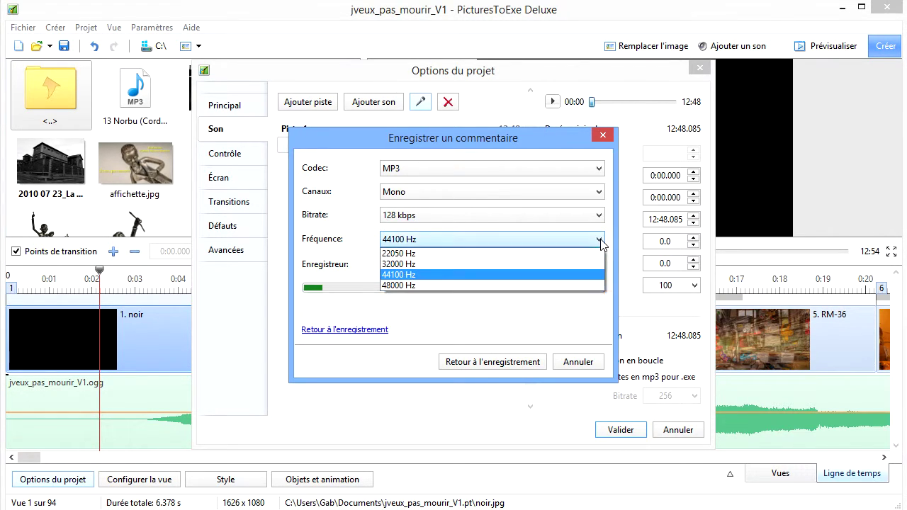
click(552, 285)
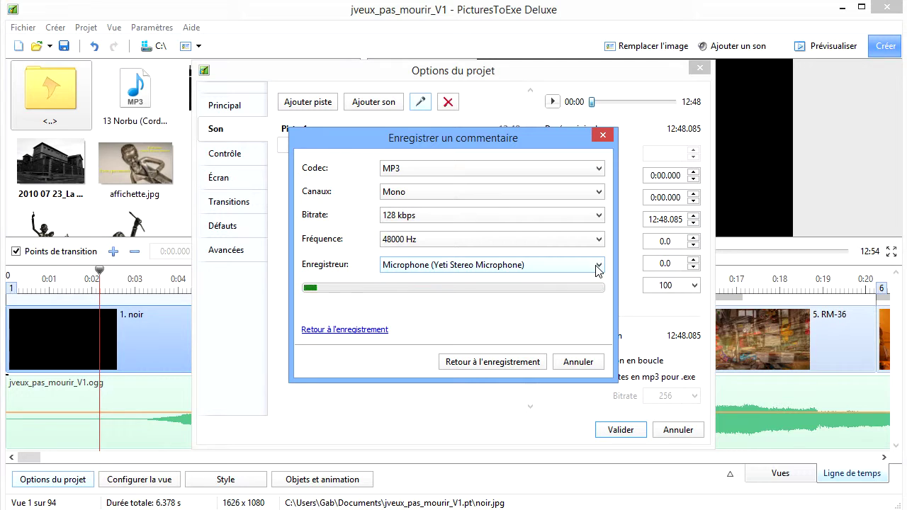
click(363, 329)
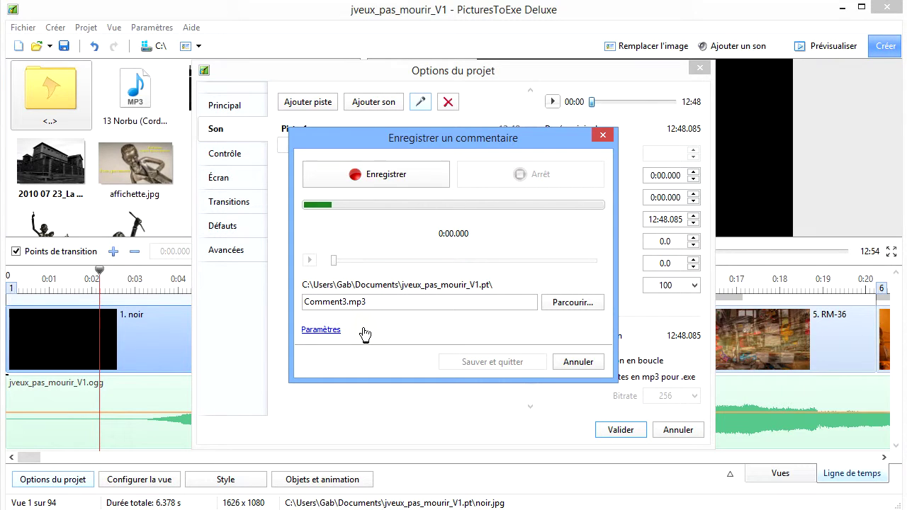
Step: Record a voice comment of about 21 seconds as Comment3.mp3, pausing and resuming once before stopping
click(388, 177)
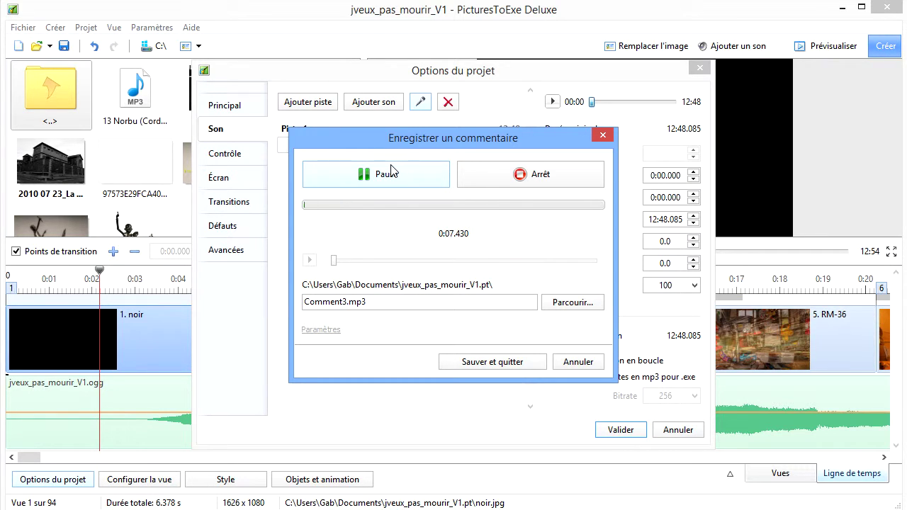
click(395, 174)
click(395, 175)
click(555, 175)
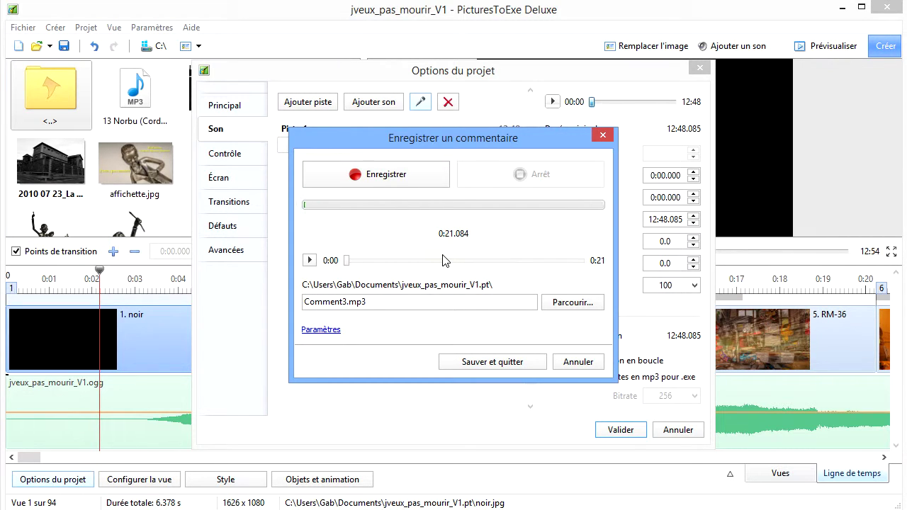
Step: Play back part of the recorded comment and review the recording settings
click(309, 260)
click(309, 260)
click(333, 330)
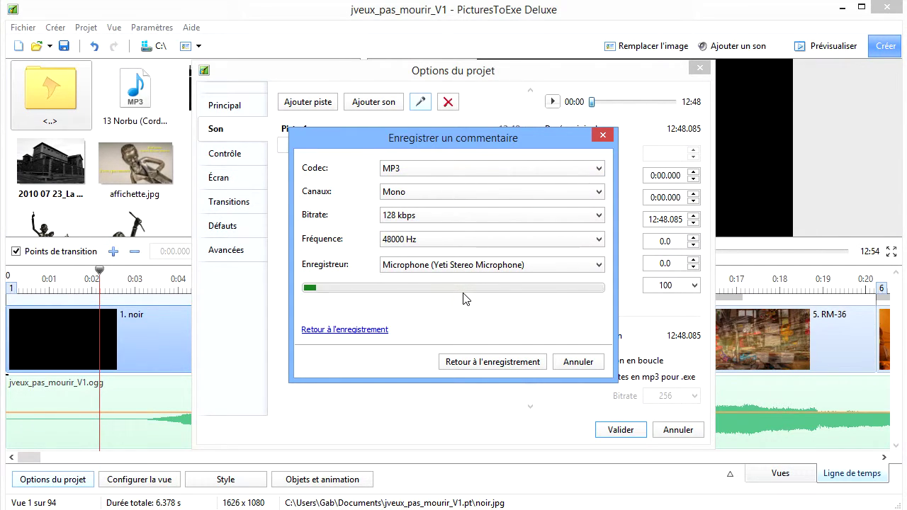
click(357, 330)
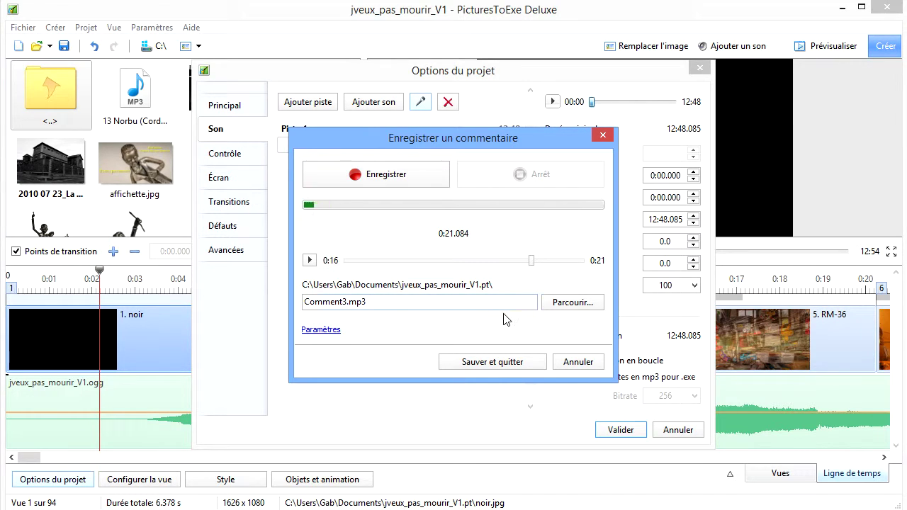
Step: Save the recorded comment to the project and place Comment3.mp3 on a new second sound track, Piste 2
click(494, 362)
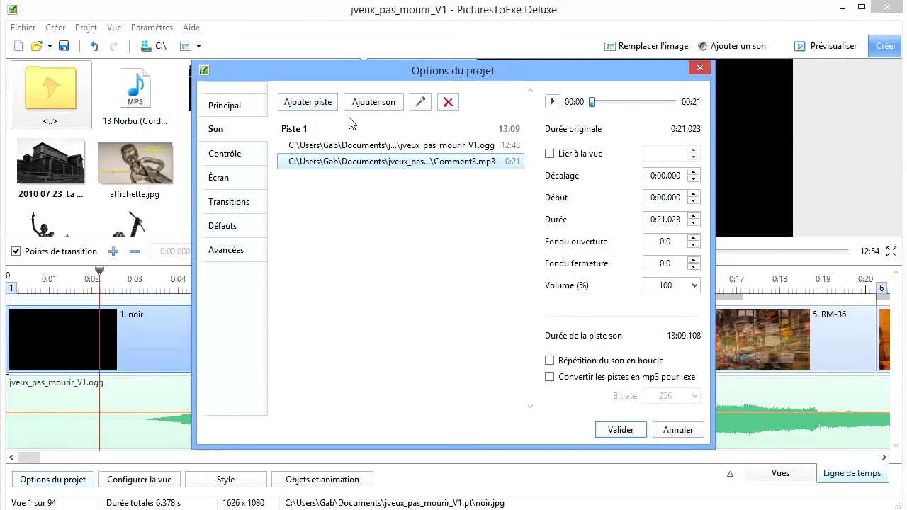
click(306, 103)
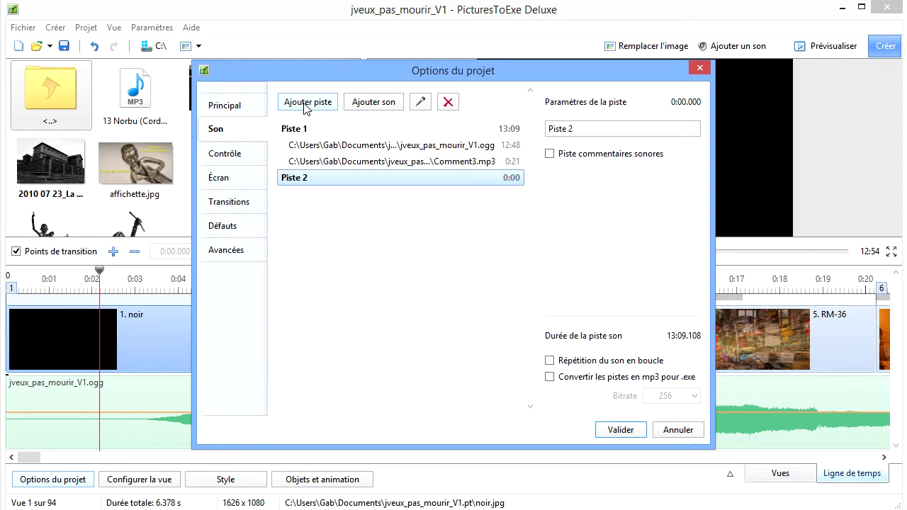
drag(408, 166, 399, 184)
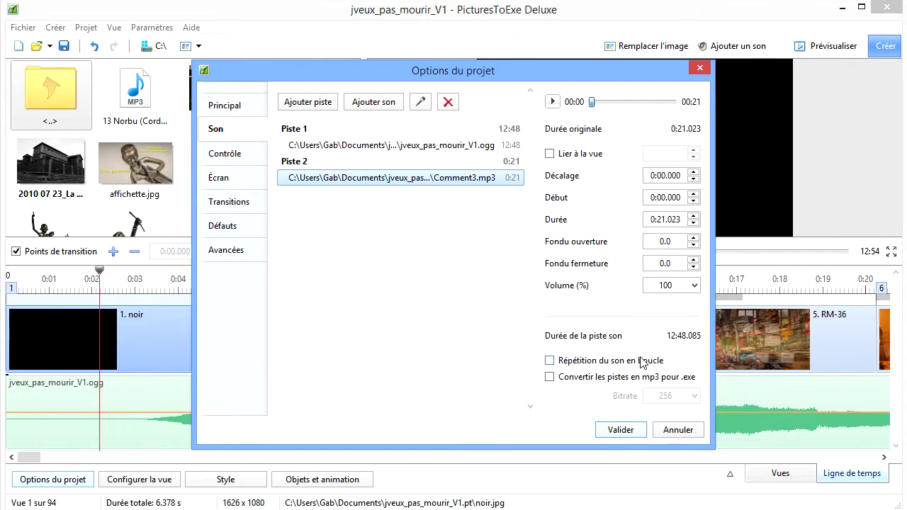
click(618, 430)
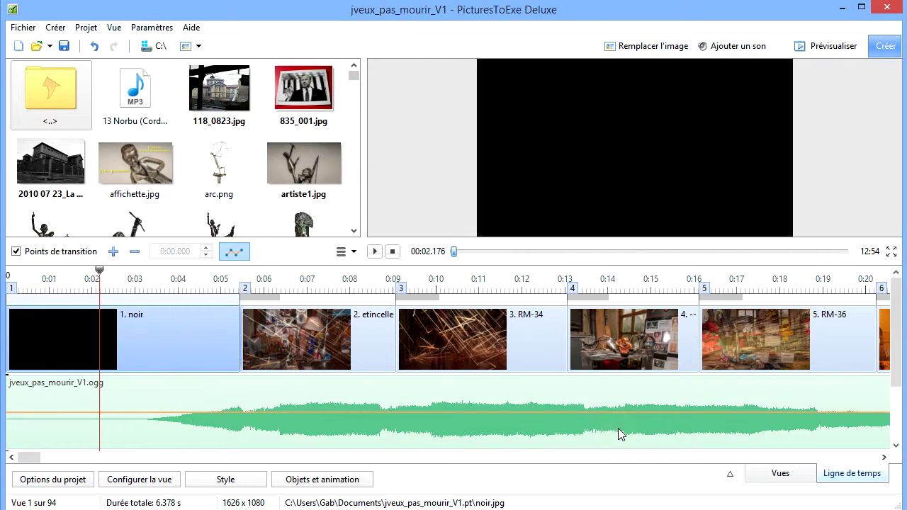
Step: Expand the timeline to show both sound tracks and move the playhead to about 6.7 s, over the second slide
click(730, 476)
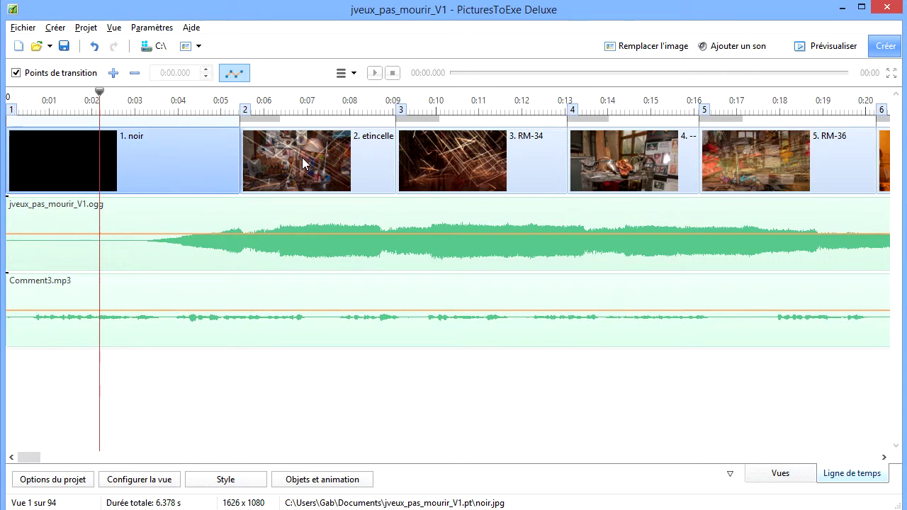
click(98, 93)
drag(98, 93, 297, 126)
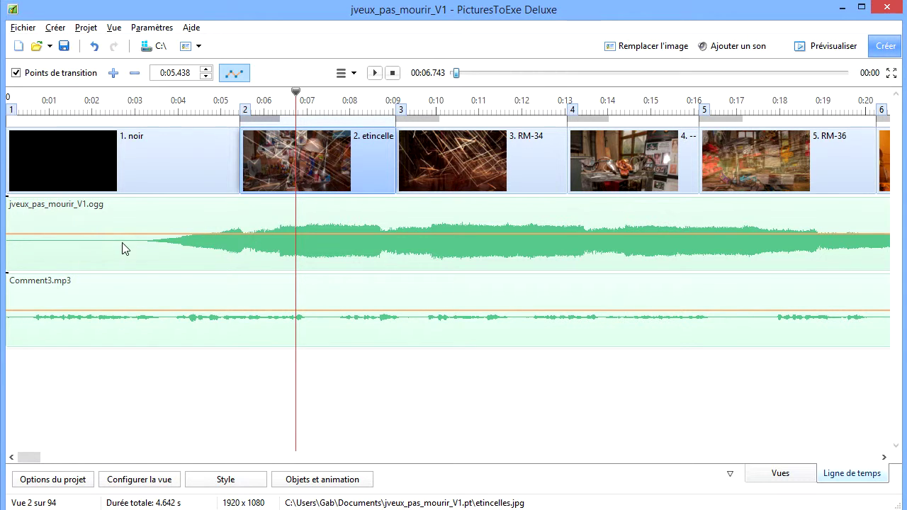
click(145, 235)
Step: Enable conversion of the project's sound tracks to MP3 for the .exe with a bitrate of 160
click(52, 480)
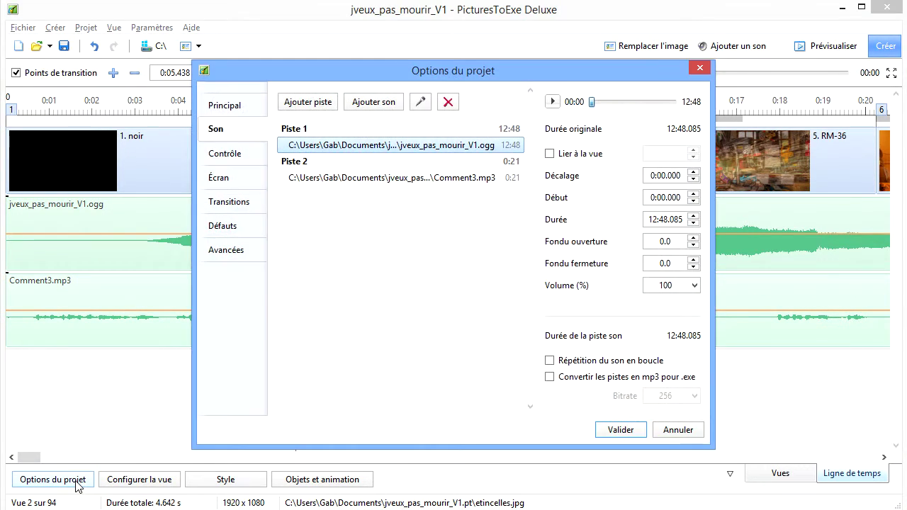
click(550, 377)
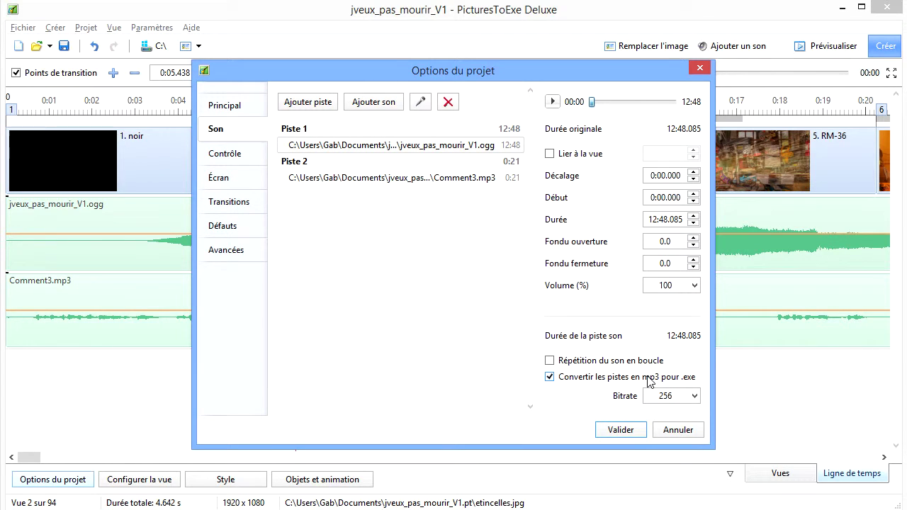
click(694, 397)
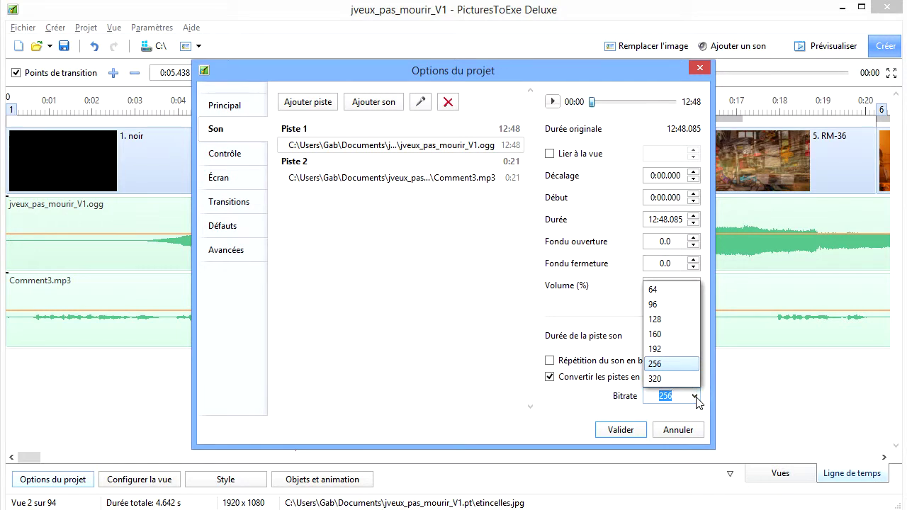
click(677, 335)
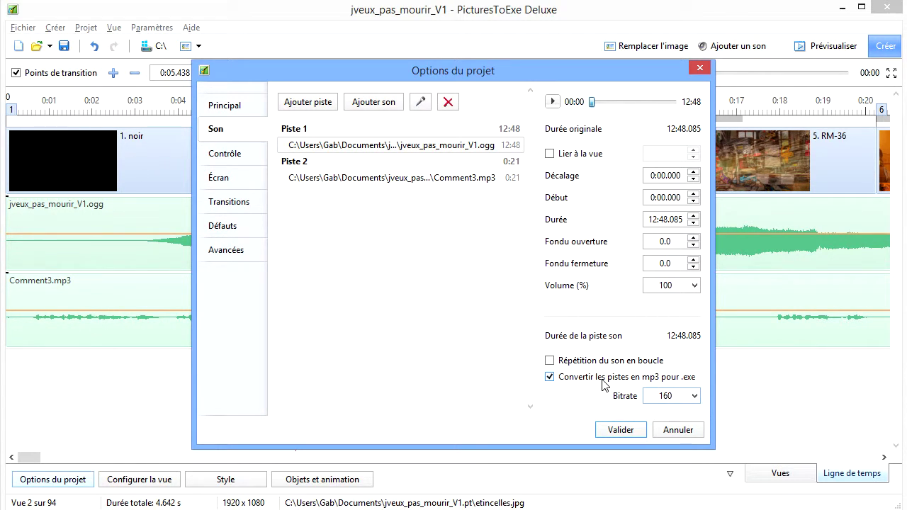
click(626, 430)
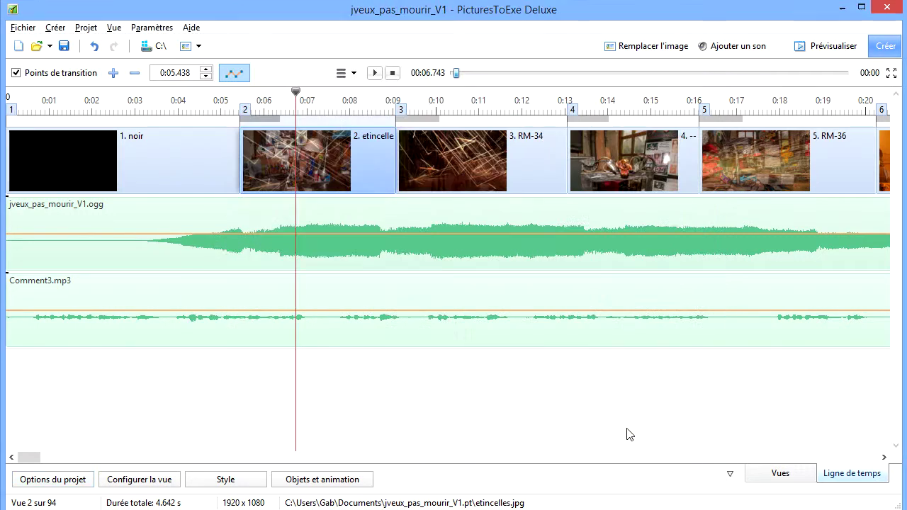